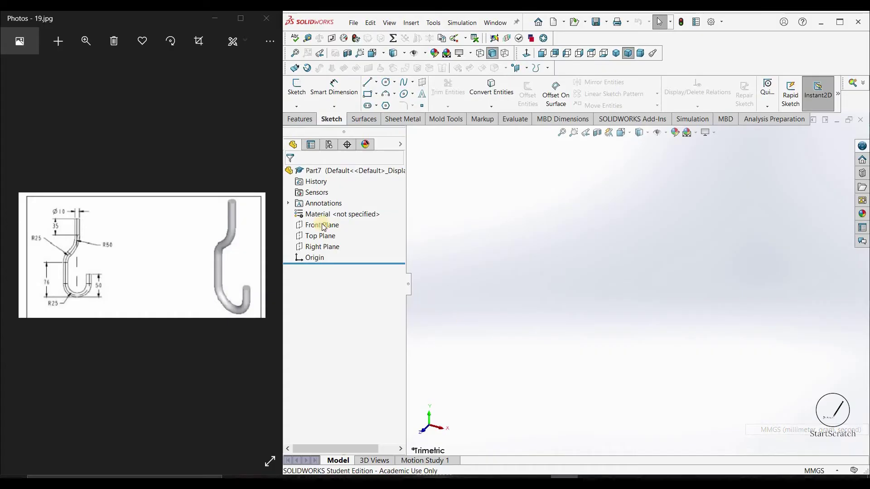
- Start a sketch on the Front Plane and draw a lower 180° centerpoint arc about the origin, about 27.6 mm in radius
{"action": "left_click", "coordinate": [338, 228]}
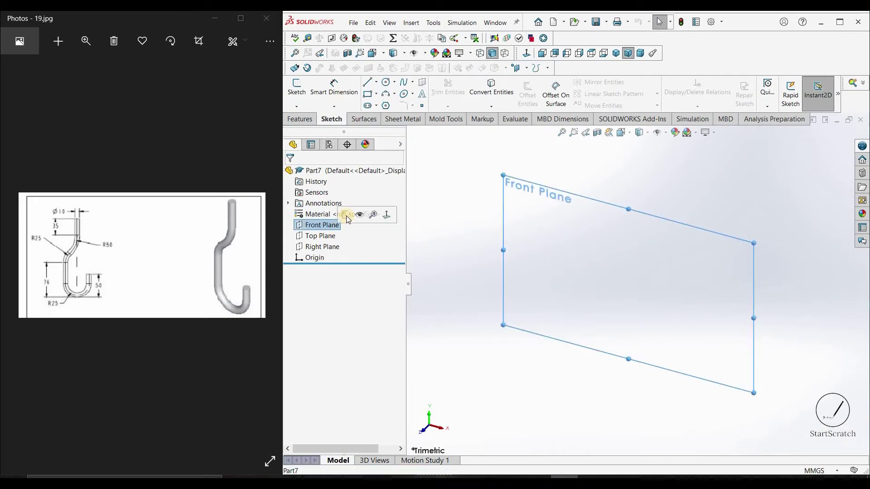
{"action": "left_click", "coordinate": [525, 153]}
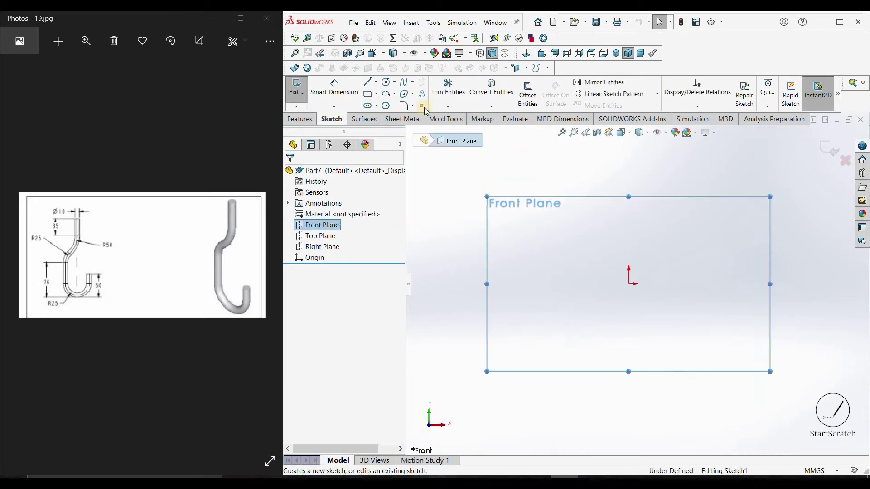
{"action": "left_click", "coordinate": [395, 86]}
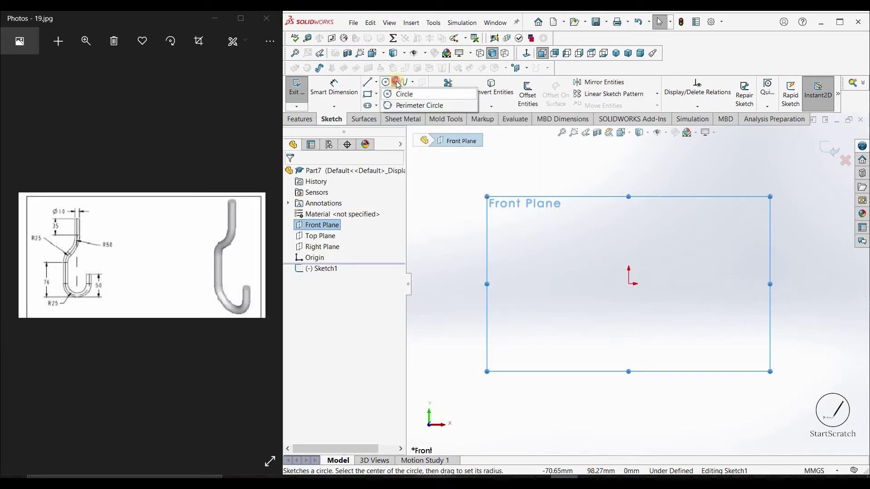
{"action": "left_click", "coordinate": [394, 94]}
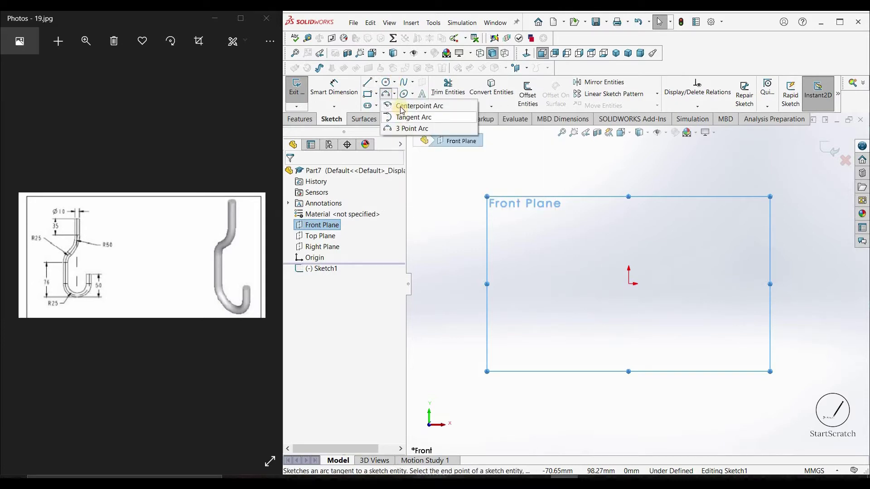
{"action": "left_click", "coordinate": [402, 106]}
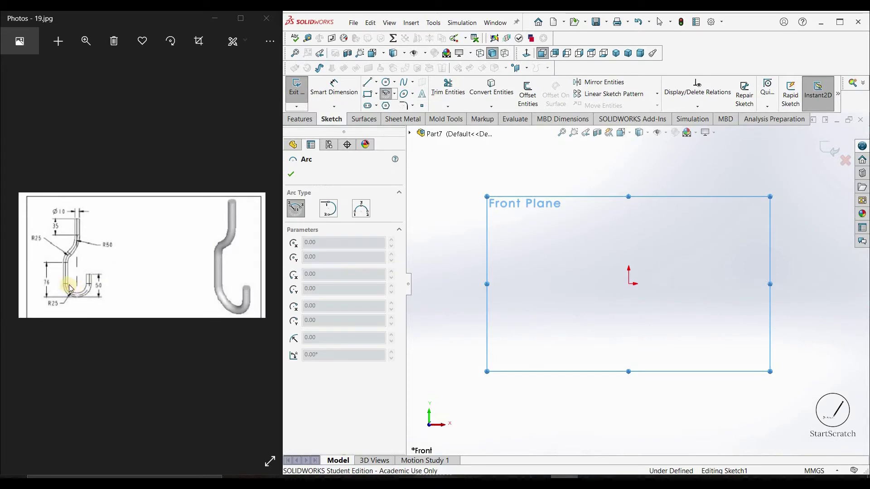
{"action": "left_click", "coordinate": [630, 284]}
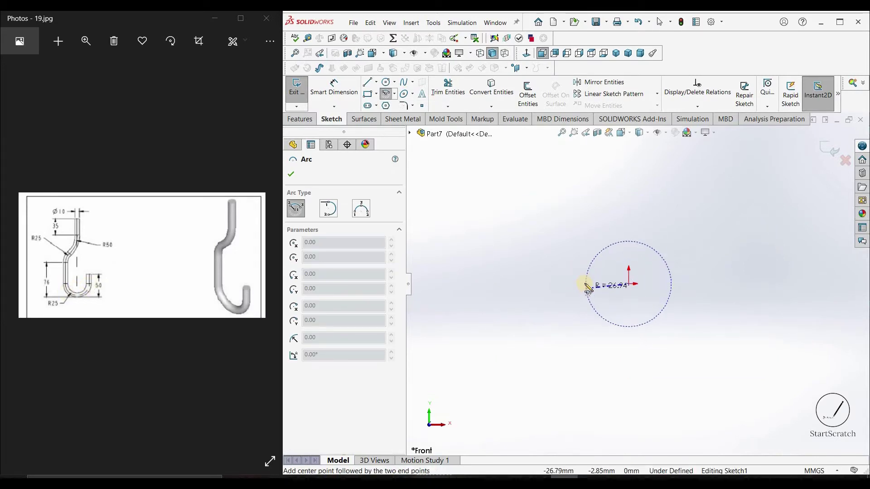
{"action": "left_click", "coordinate": [584, 284]}
{"action": "left_click", "coordinate": [672, 284]}
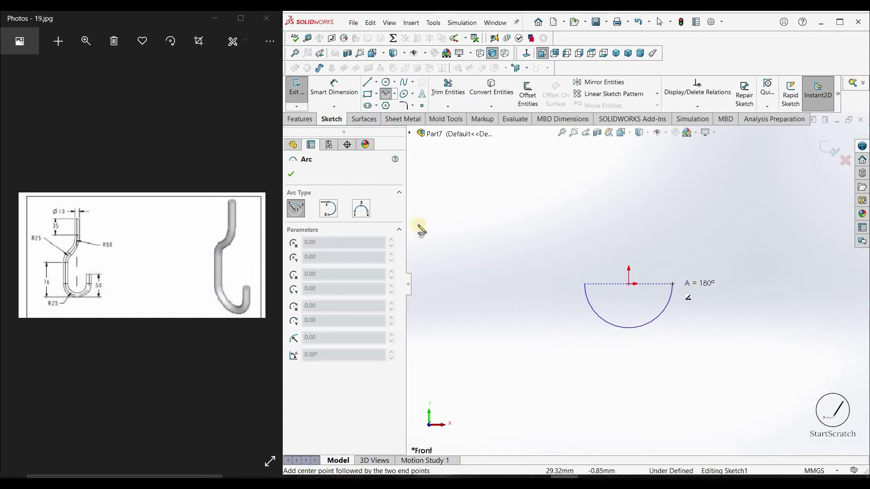
- Dimension the semicircular arc's radius as 25 mm
{"action": "left_click", "coordinate": [333, 87]}
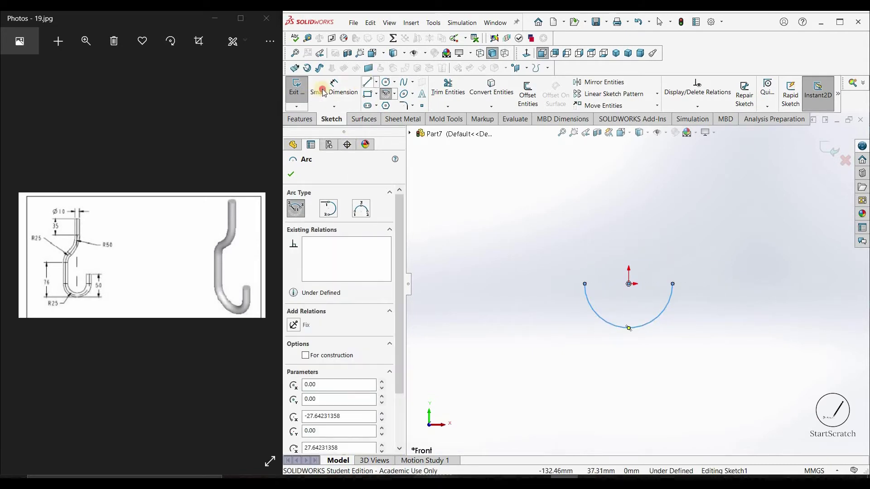
{"action": "left_click", "coordinate": [667, 310]}
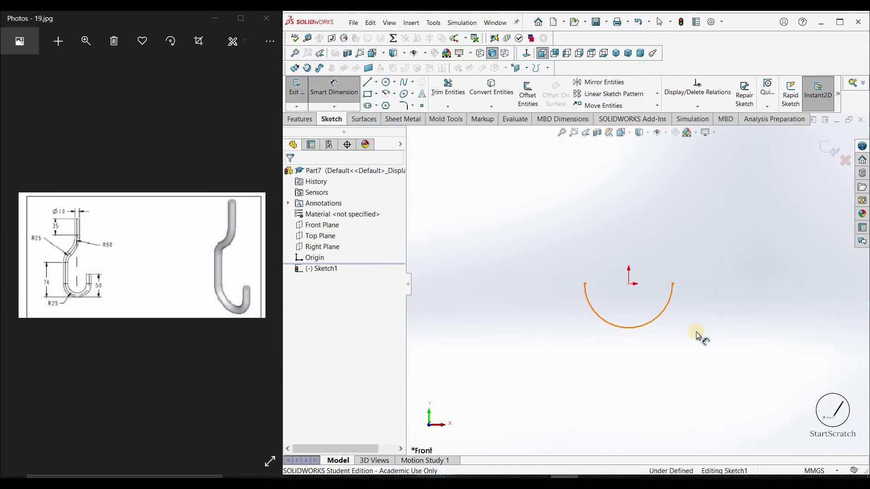
{"action": "left_click", "coordinate": [698, 335]}
{"action": "type", "text": "25"}
{"action": "key", "text": "Return"}
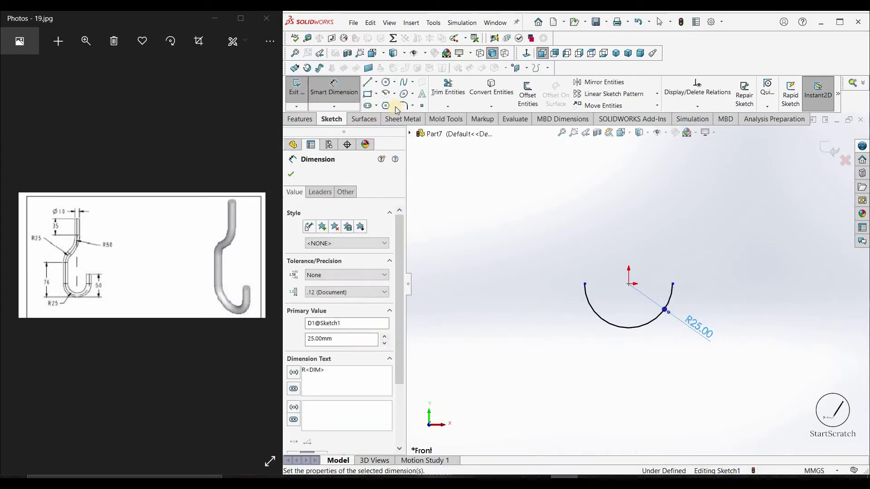
- Draw vertical lines upward from both arc ends, about 39 mm long on the right and about 68 mm on the left
{"action": "key", "text": "l"}
{"action": "left_click", "coordinate": [672, 284]}
{"action": "left_click", "coordinate": [672, 214]}
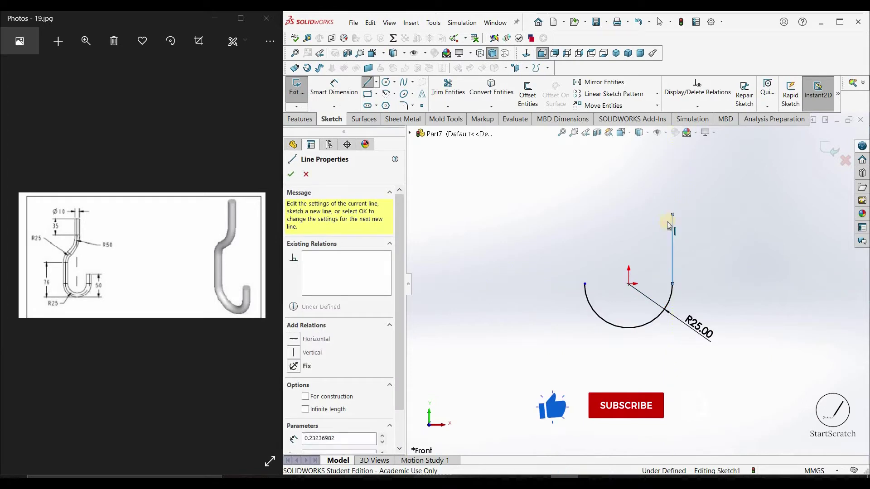
{"action": "key", "text": "Escape"}
{"action": "key", "text": "l"}
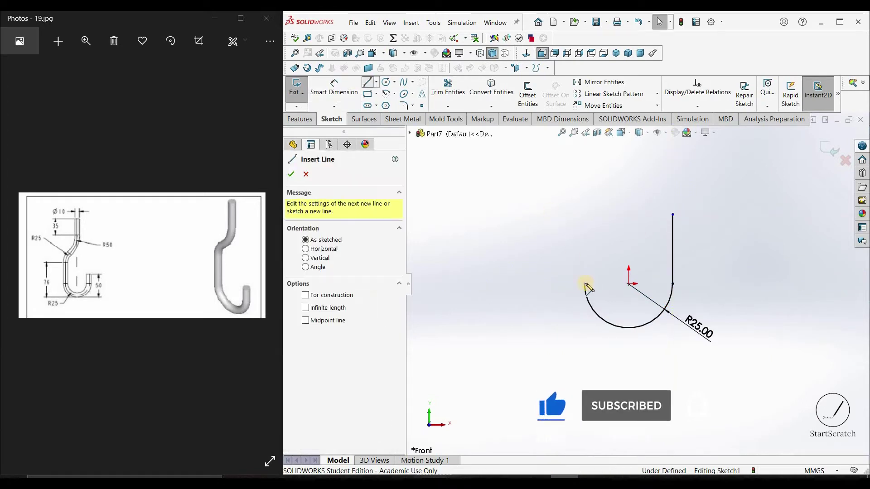
{"action": "left_click", "coordinate": [584, 284]}
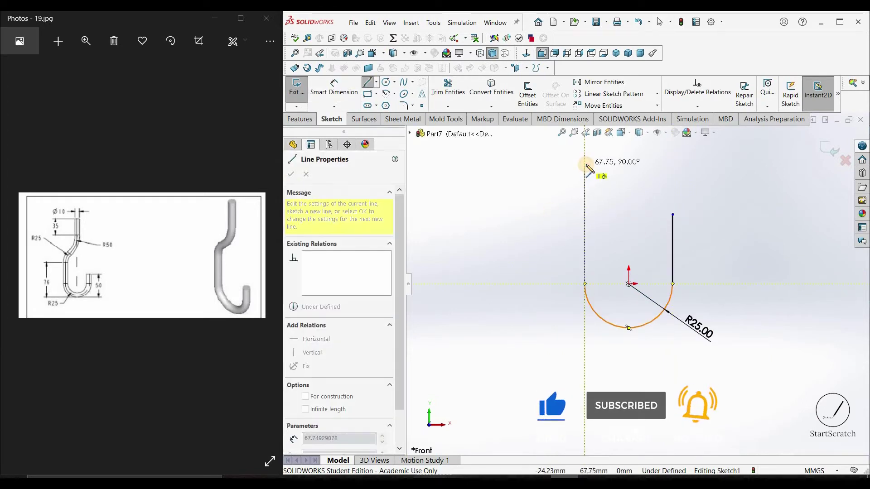
{"action": "double_click", "coordinate": [585, 166]}
- Dimension the vertical distance from the arc's lowest point to the right line's upper end as 50 mm
{"action": "left_click", "coordinate": [334, 94]}
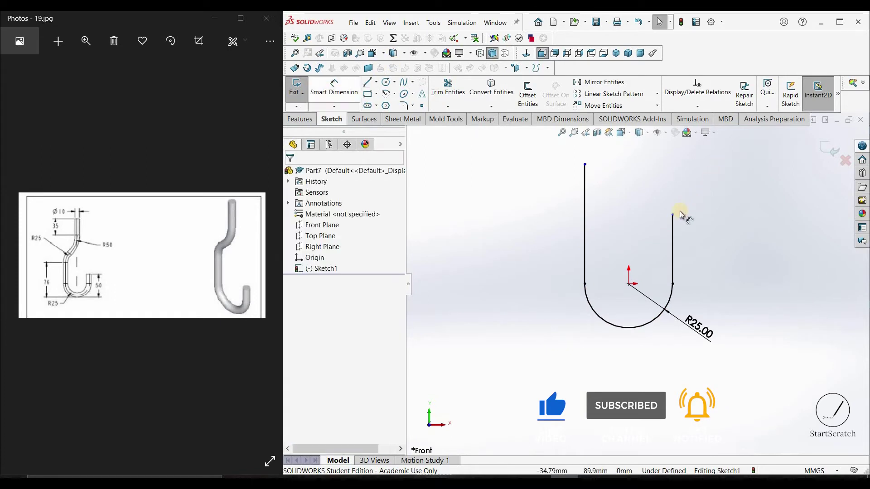
{"action": "left_click", "coordinate": [632, 330]}
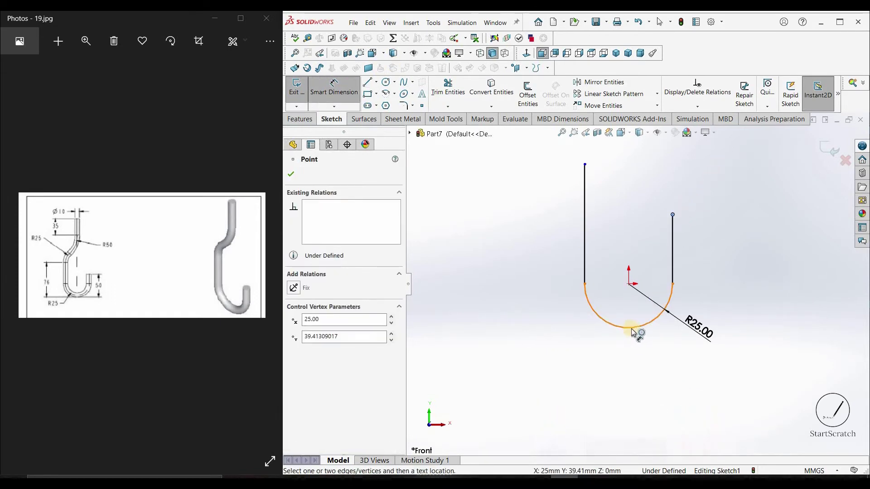
{"action": "left_click", "coordinate": [673, 214]}
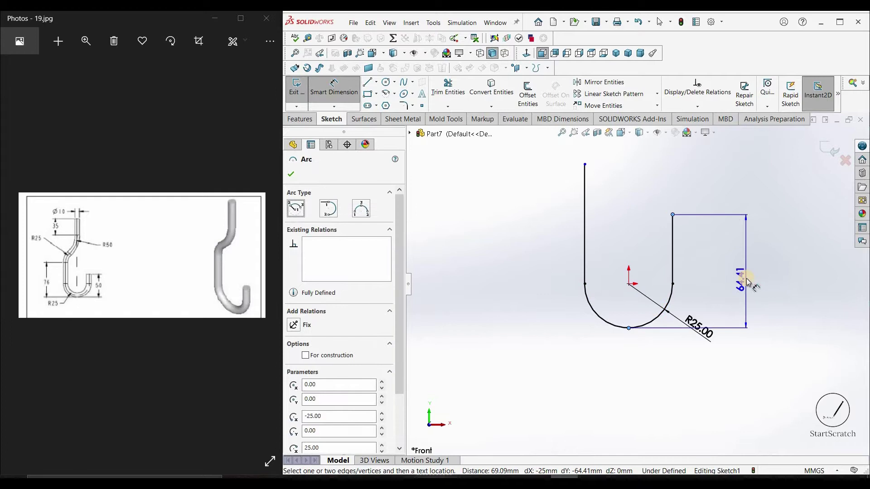
{"action": "left_click", "coordinate": [746, 278]}
{"action": "type", "text": "50"}
{"action": "key", "text": "Return"}
{"action": "left_click", "coordinate": [584, 165]}
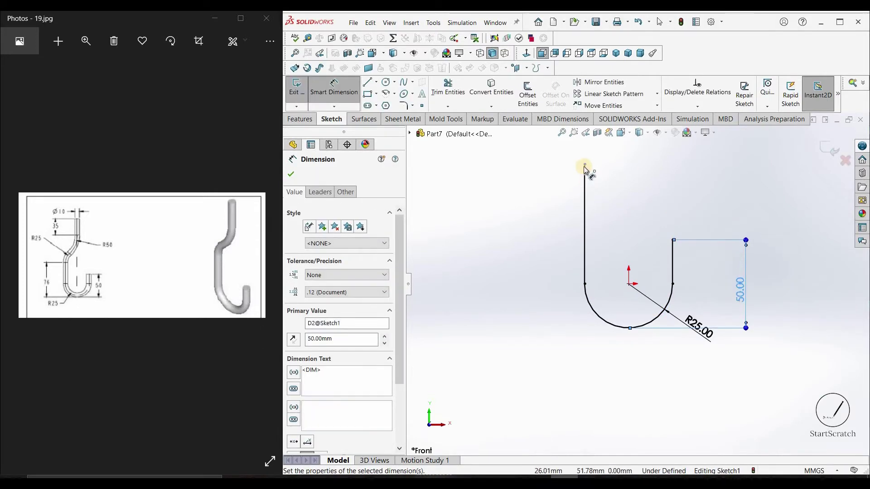
{"action": "left_click", "coordinate": [630, 329]}
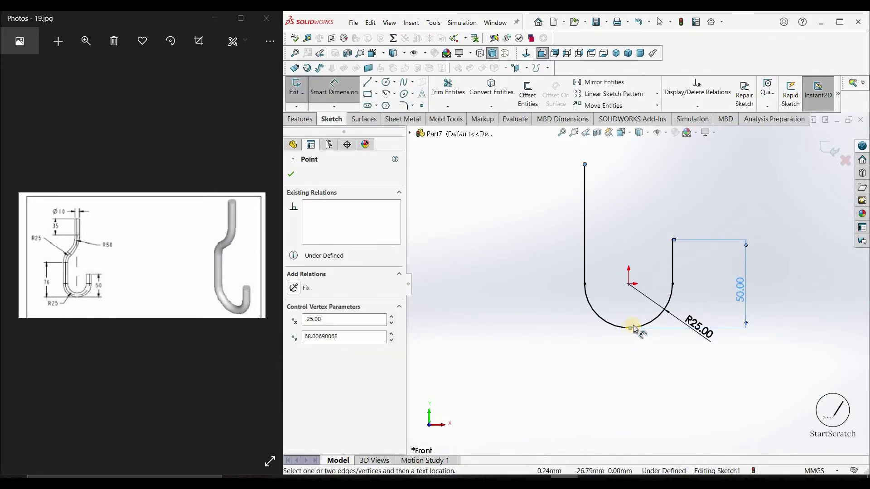
{"action": "left_click", "coordinate": [629, 329]}
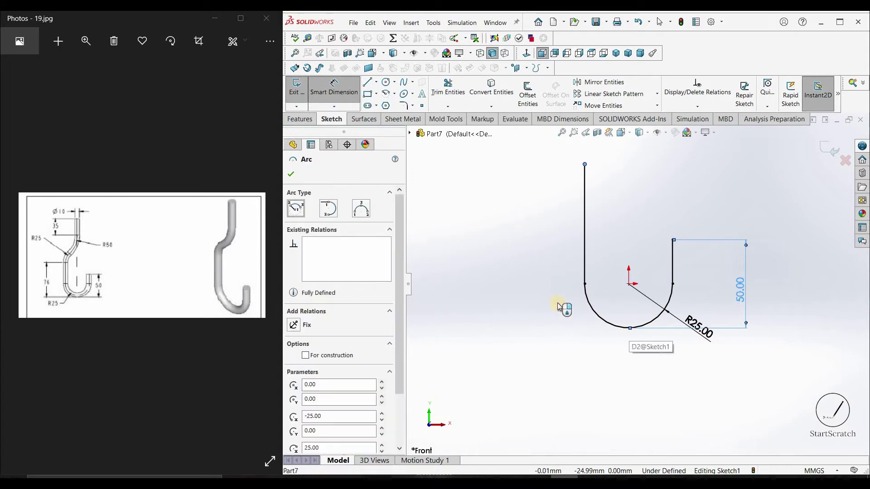
{"action": "key", "text": "Escape"}
- Dimension the vertical distance from the arc's lowest point to the left line's upper end as 76 mm
{"action": "left_click", "coordinate": [585, 164]}
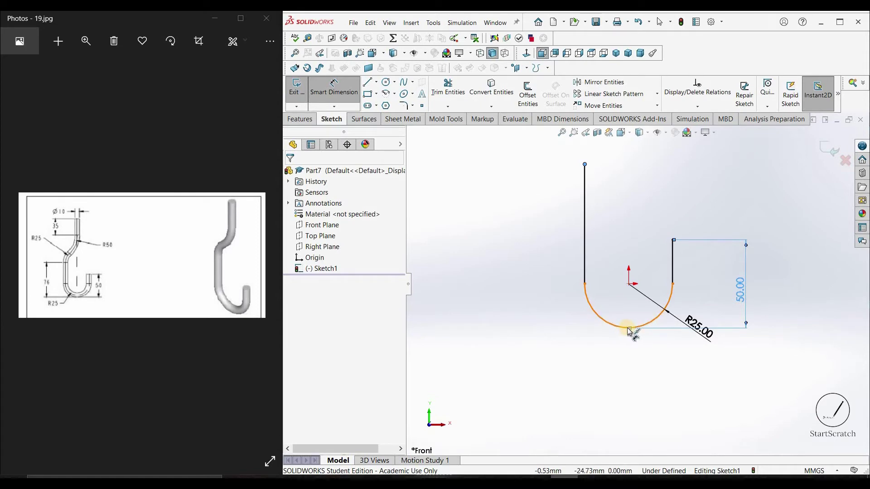
{"action": "left_click", "coordinate": [628, 328], "text": "shift"}
{"action": "left_click", "coordinate": [586, 227]}
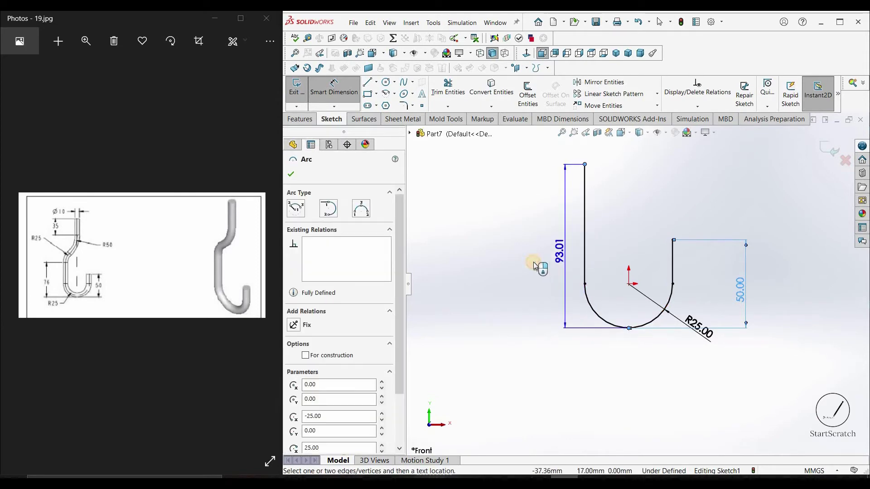
{"action": "left_click", "coordinate": [534, 263]}
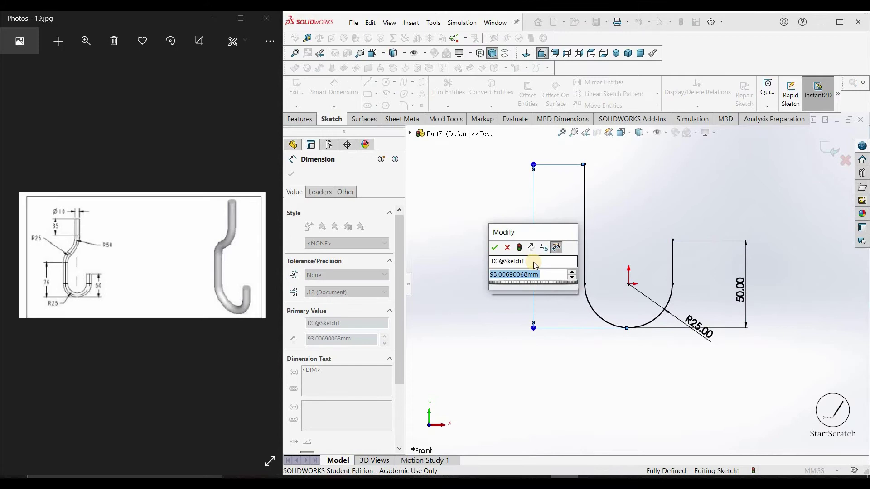
{"action": "type", "text": "76"}
{"action": "key", "text": "Return"}
- Draw a 3-point arc of about 55 mm radius from the left line's upper end to a point vertically above the origin
{"action": "scroll", "coordinate": [661, 247], "scroll_direction": "up", "scroll_amount": 4}
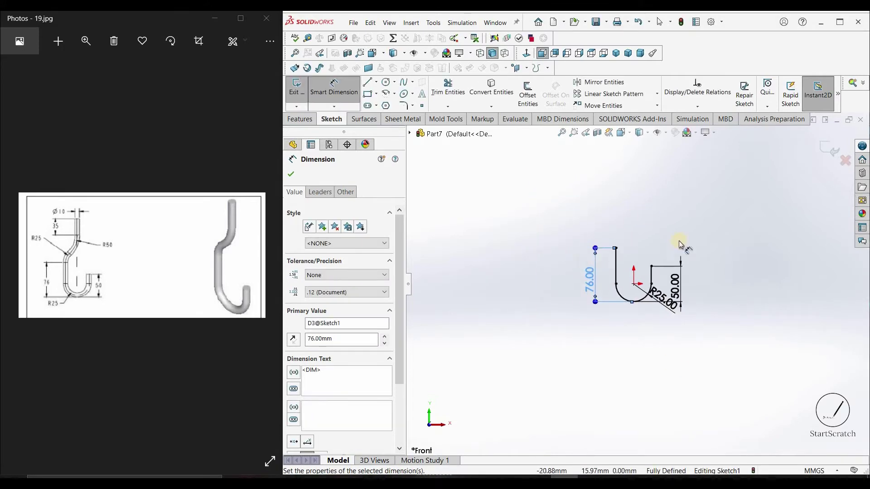
{"action": "scroll", "coordinate": [670, 290], "scroll_direction": "up", "scroll_amount": 2}
{"action": "scroll", "coordinate": [633, 388], "scroll_direction": "down", "scroll_amount": 5}
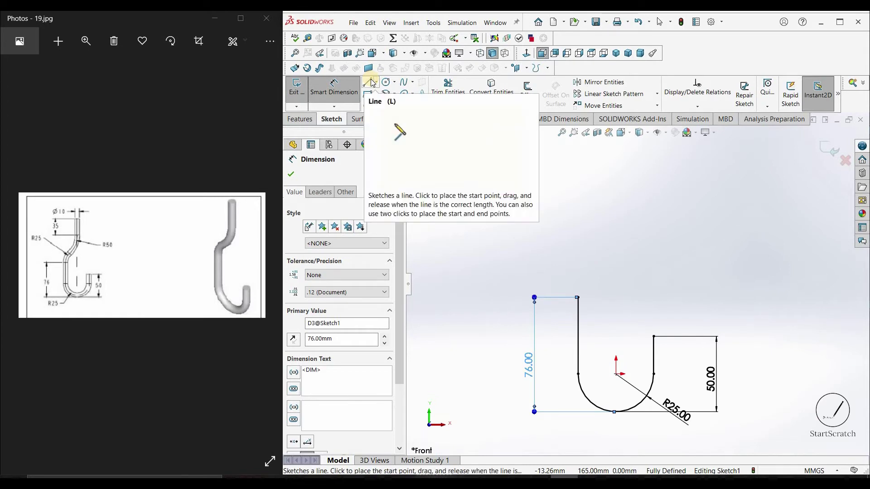
{"action": "left_click", "coordinate": [394, 93]}
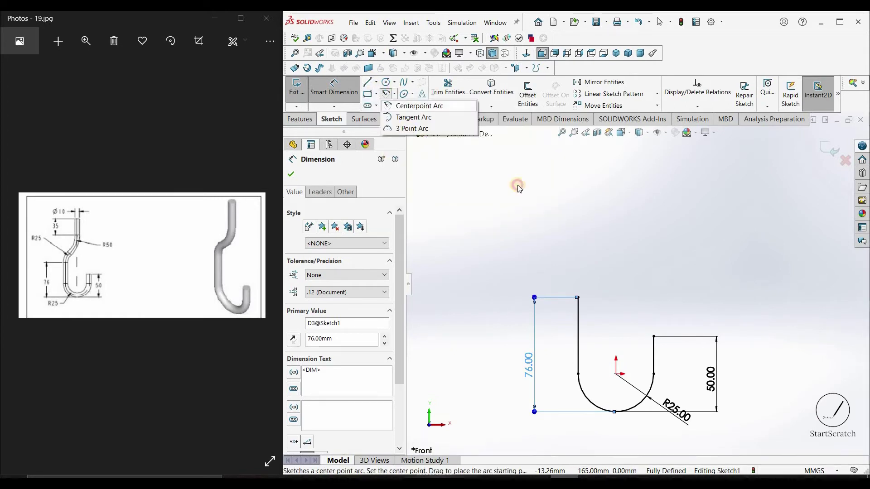
{"action": "left_click", "coordinate": [577, 298]}
{"action": "left_click", "coordinate": [578, 298]}
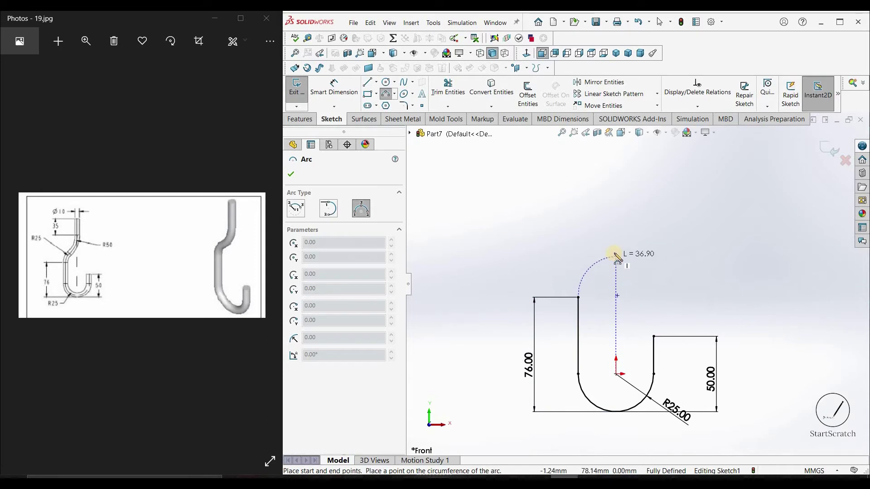
{"action": "left_click", "coordinate": [602, 275]}
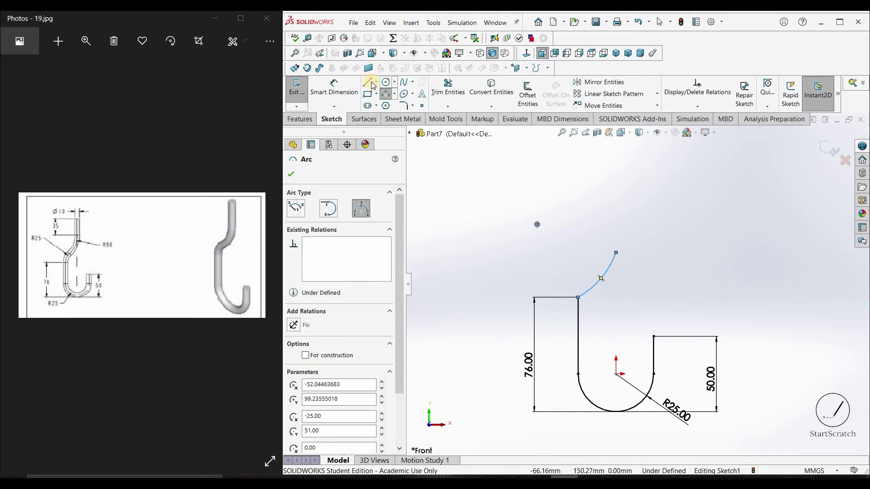
- Draw a vertical line directly above the origin, joined to the upper end of the new arc
{"action": "left_click", "coordinate": [369, 83]}
{"action": "key", "text": "l"}
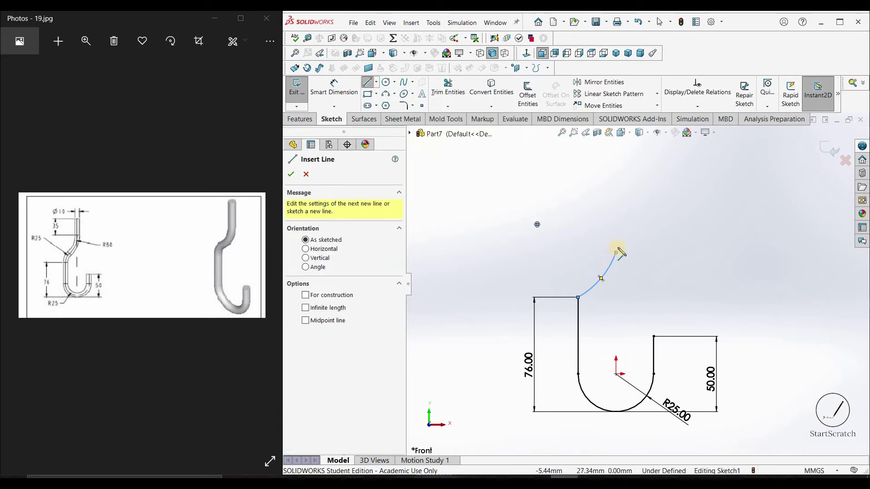
{"action": "left_click", "coordinate": [616, 172]}
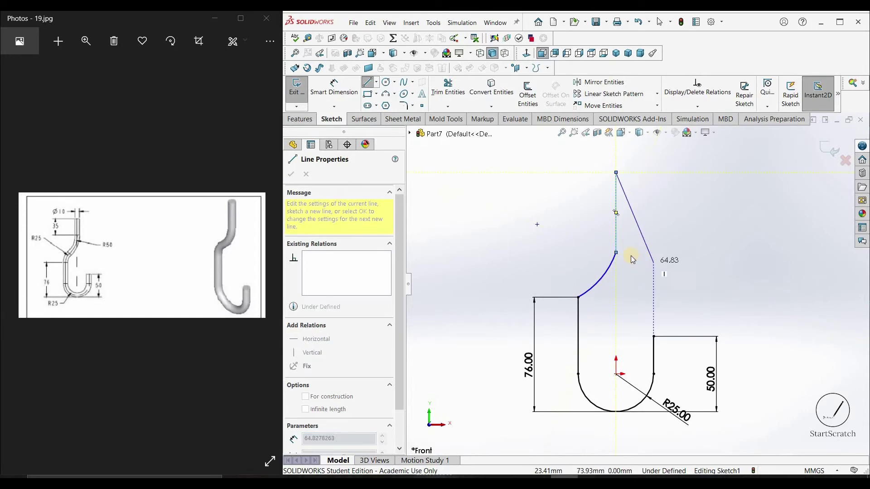
{"action": "left_click", "coordinate": [616, 252]}
{"action": "key", "text": "Escape"}
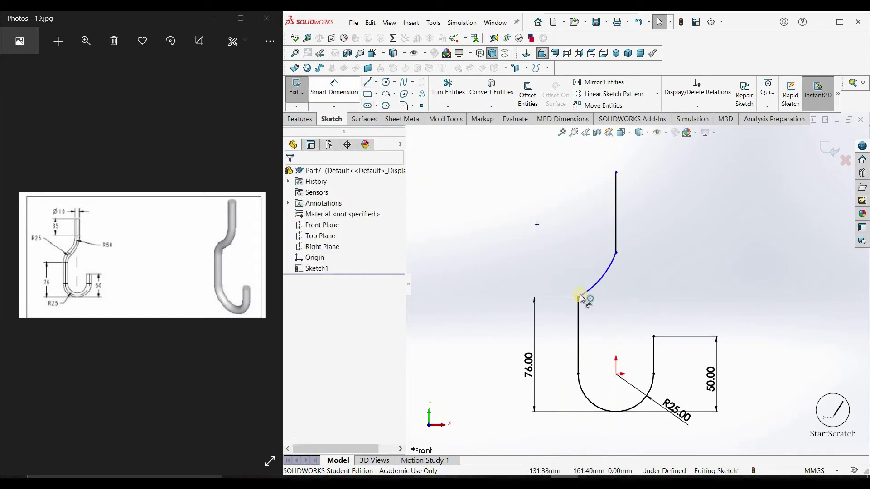
- Dimension the upper arc's radius as 50 mm
{"action": "key", "text": "d"}
{"action": "left_click", "coordinate": [604, 281]}
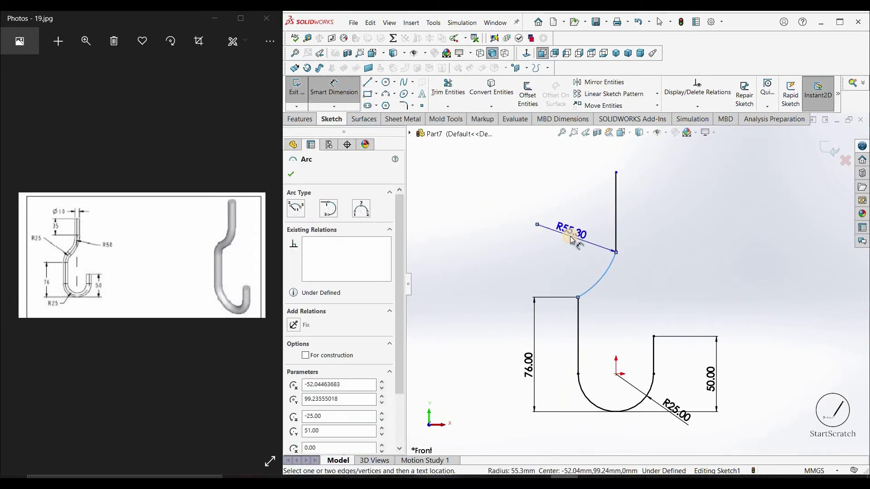
{"action": "left_click", "coordinate": [573, 241]}
{"action": "type", "text": "50"}
{"action": "key", "text": "Return"}
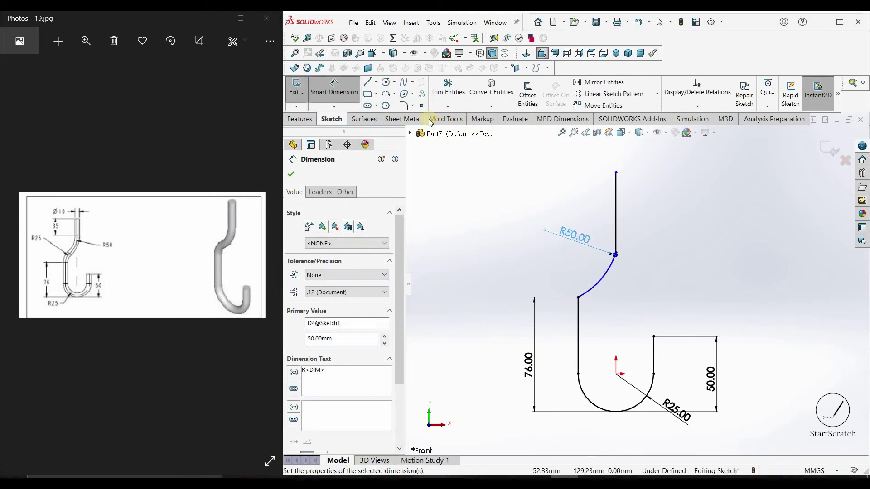
- Add a 25 mm sketch fillet at the corner between the left vertical line and the upper arc
{"action": "left_click", "coordinate": [404, 106]}
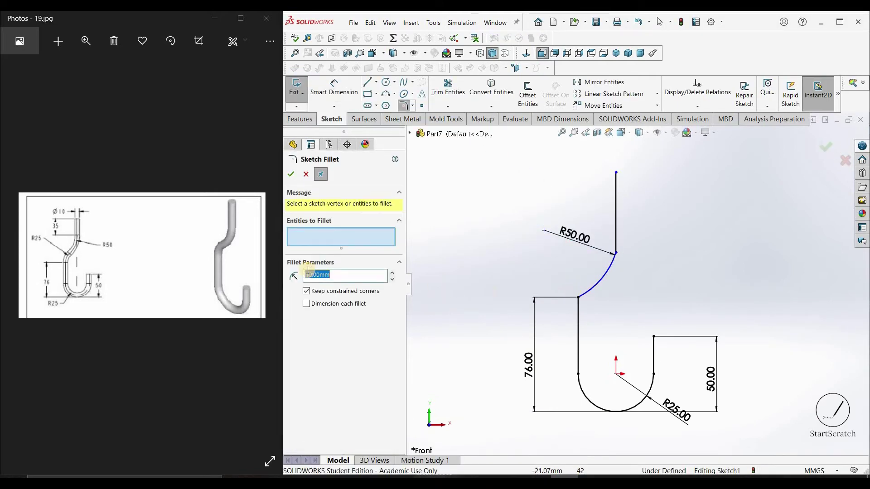
{"action": "type", "text": "25"}
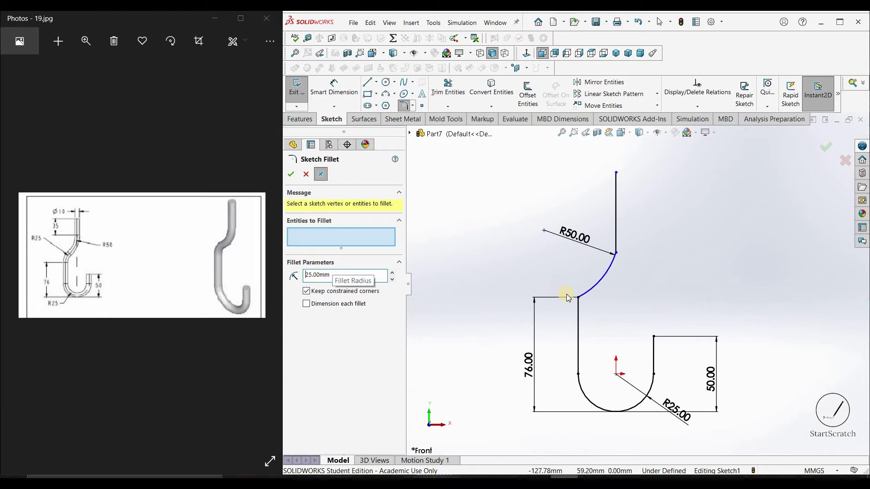
{"action": "left_click", "coordinate": [579, 299]}
{"action": "left_click", "coordinate": [291, 174]}
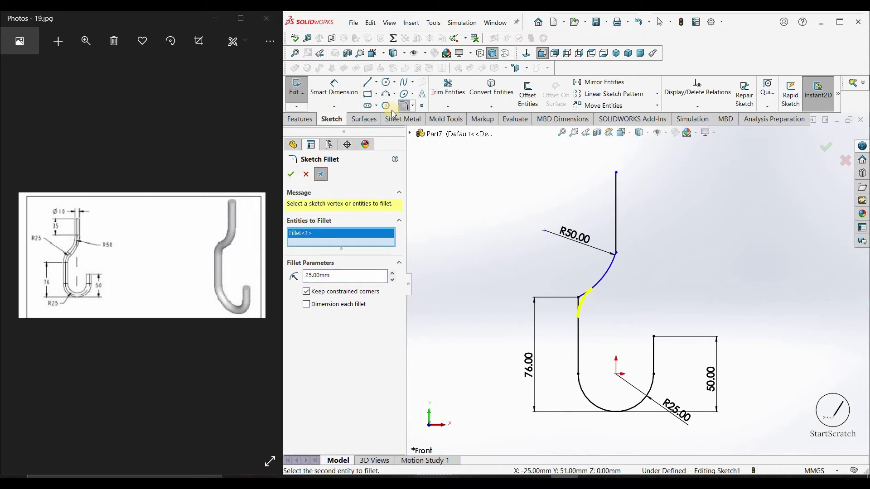
- Dimension the length of the topmost vertical line as 35 mm and exit the path sketch
{"action": "left_click", "coordinate": [333, 88]}
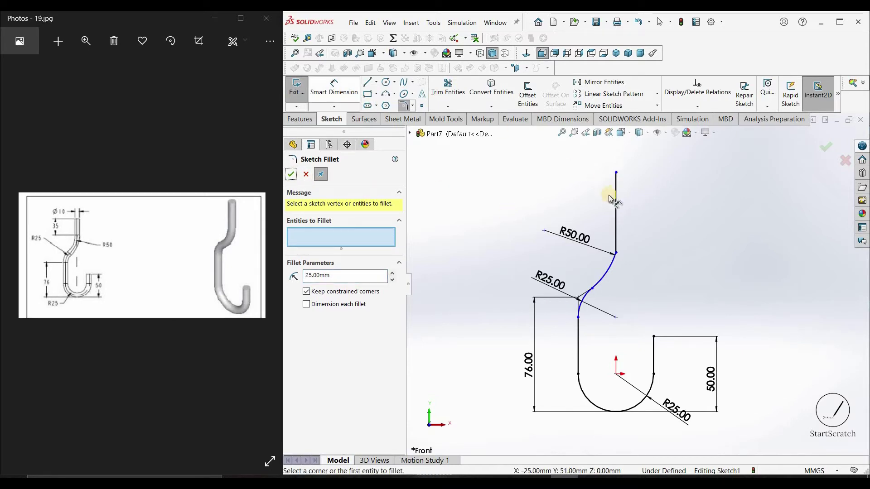
{"action": "left_click", "coordinate": [561, 201]}
{"action": "left_click", "coordinate": [562, 201]}
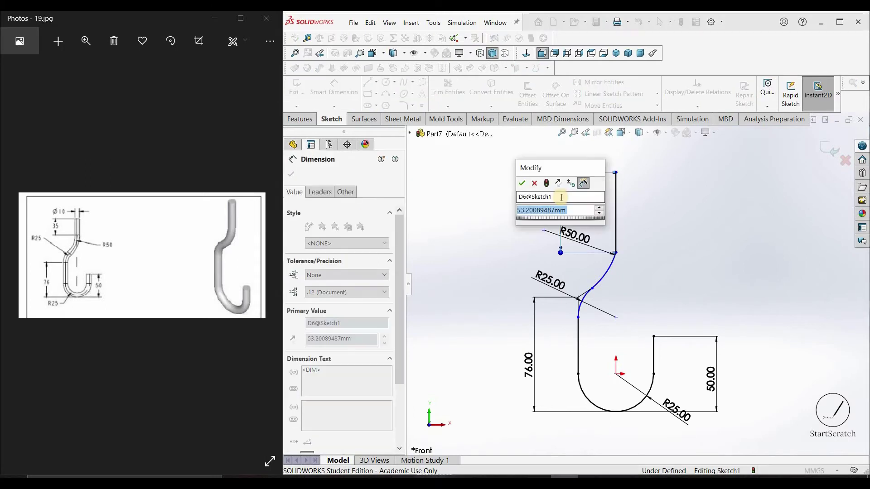
{"action": "type", "text": "35"}
{"action": "key", "text": "Return"}
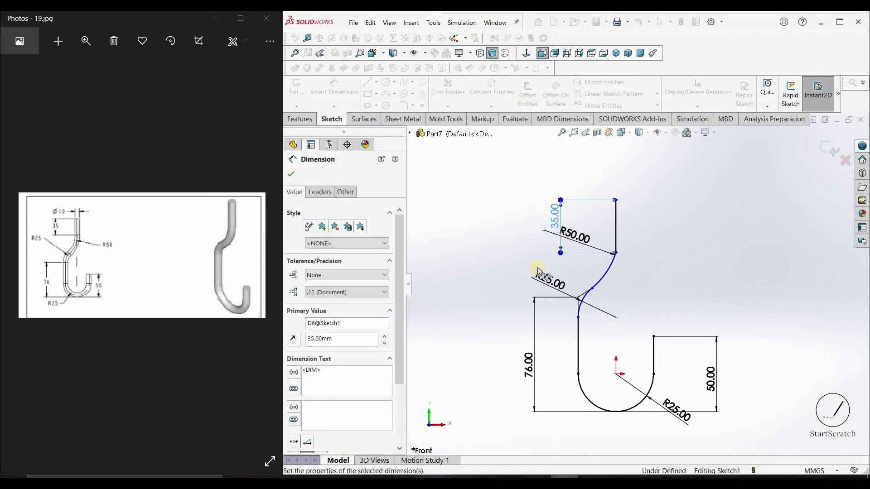
{"action": "left_click", "coordinate": [291, 174]}
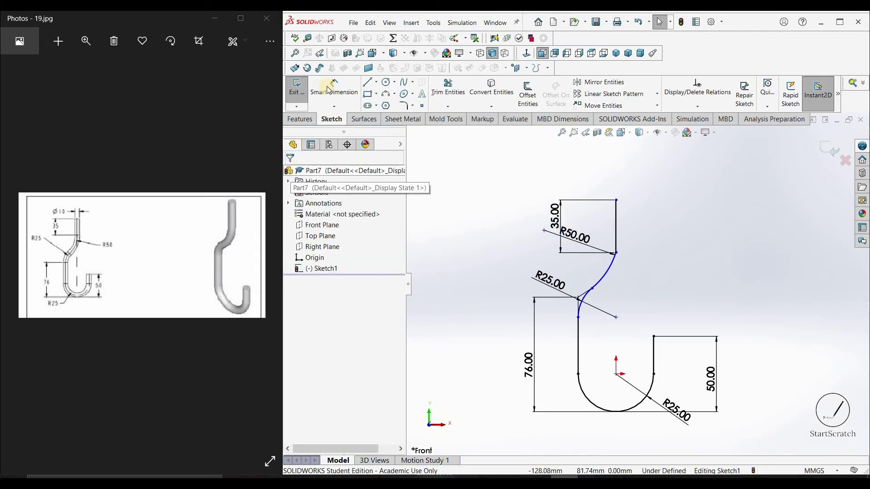
{"action": "left_click", "coordinate": [297, 94]}
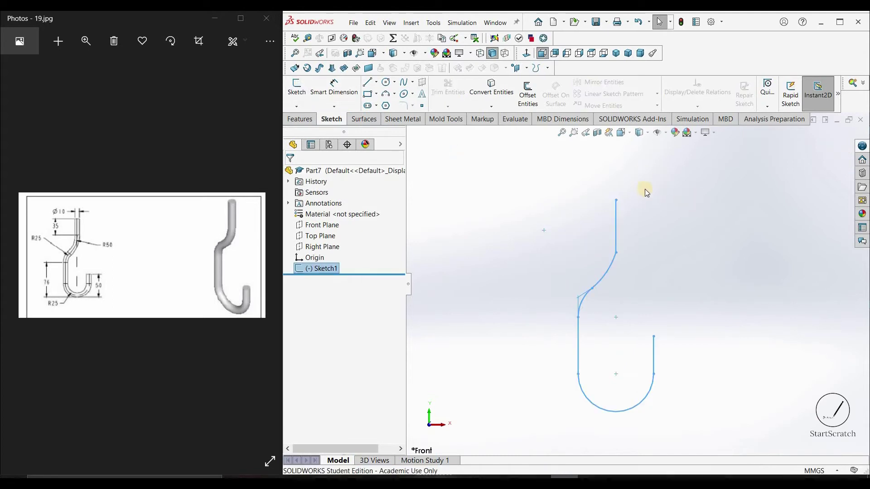
- Create a reference plane through the path's upper endpoint, perpendicular to the topmost vertical line
{"action": "left_click", "coordinate": [300, 118]}
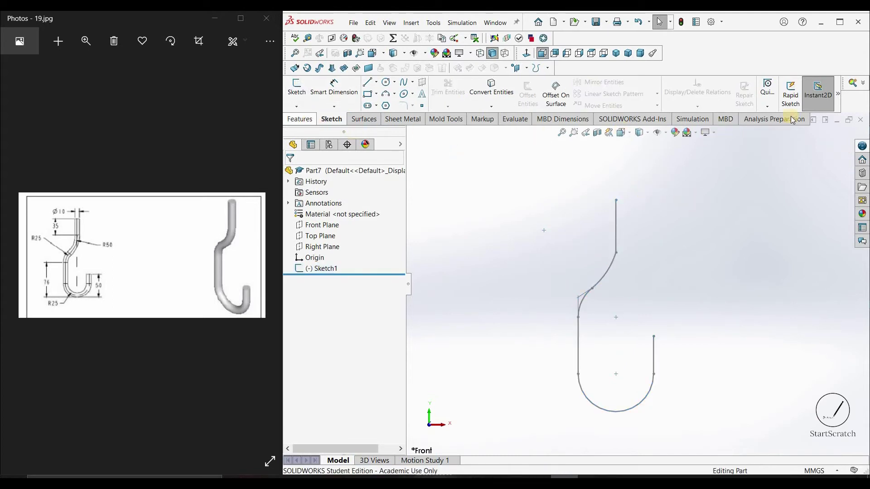
{"action": "left_click", "coordinate": [728, 106]}
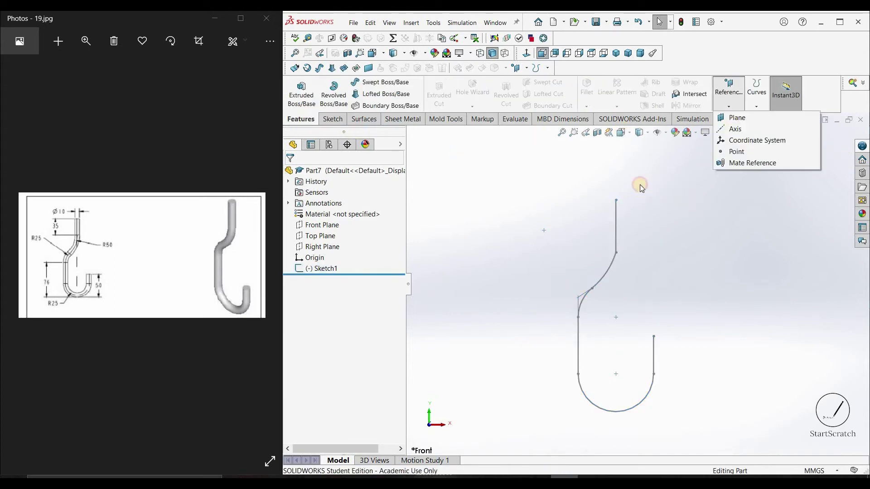
{"action": "left_click", "coordinate": [616, 200]}
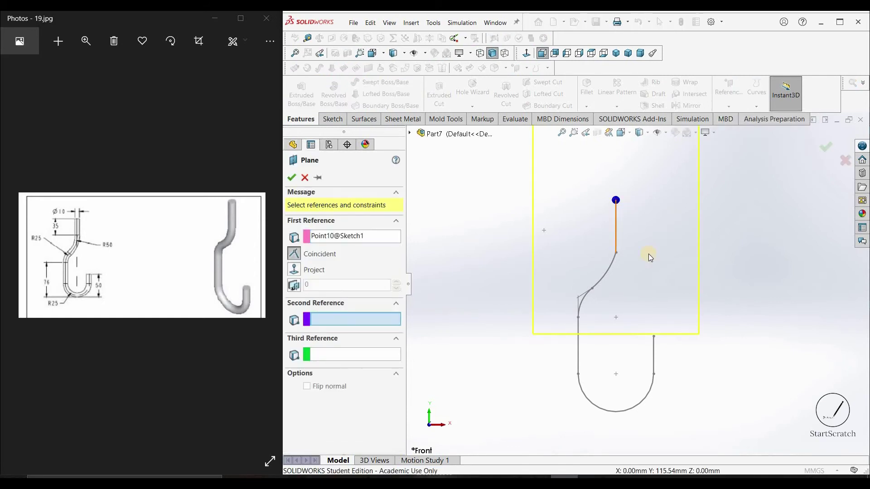
{"action": "left_click", "coordinate": [615, 245]}
{"action": "left_click", "coordinate": [293, 176]}
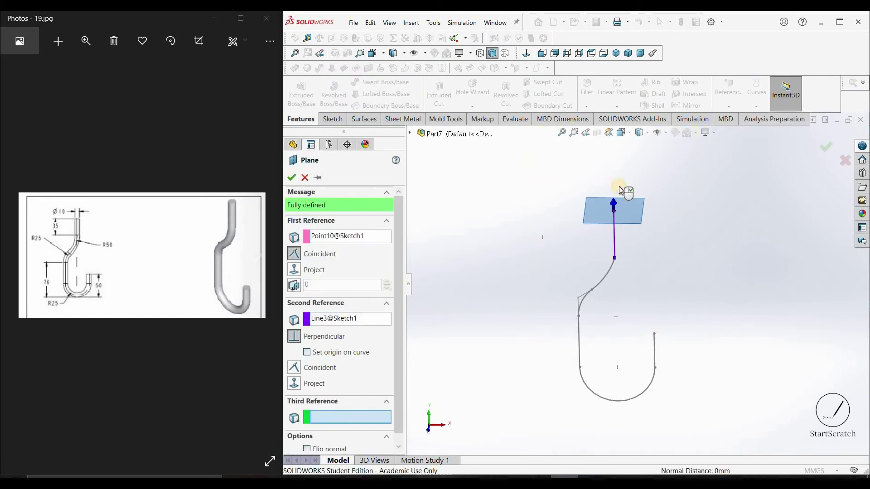
- Start a sketch on the new reference plane and draw a circle of about 5 mm radius centred on the path's upper endpoint
{"action": "right_click", "coordinate": [646, 200]}
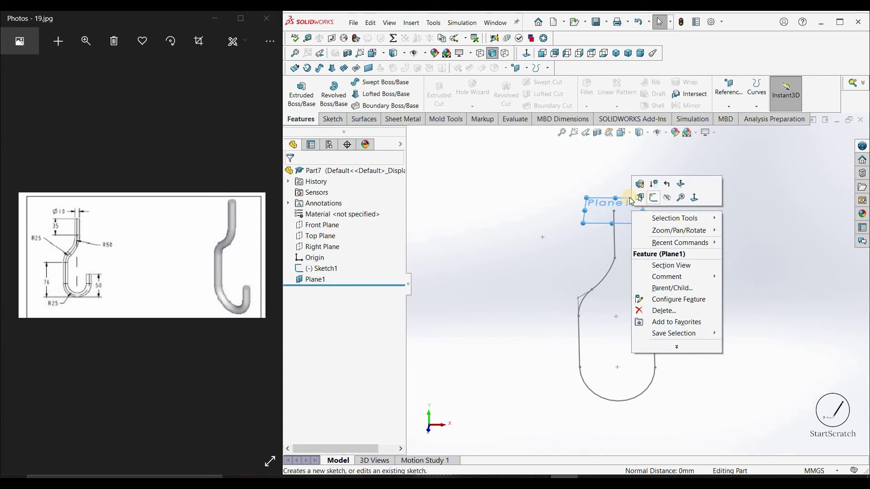
{"action": "left_click", "coordinate": [649, 200]}
{"action": "key", "text": "space"}
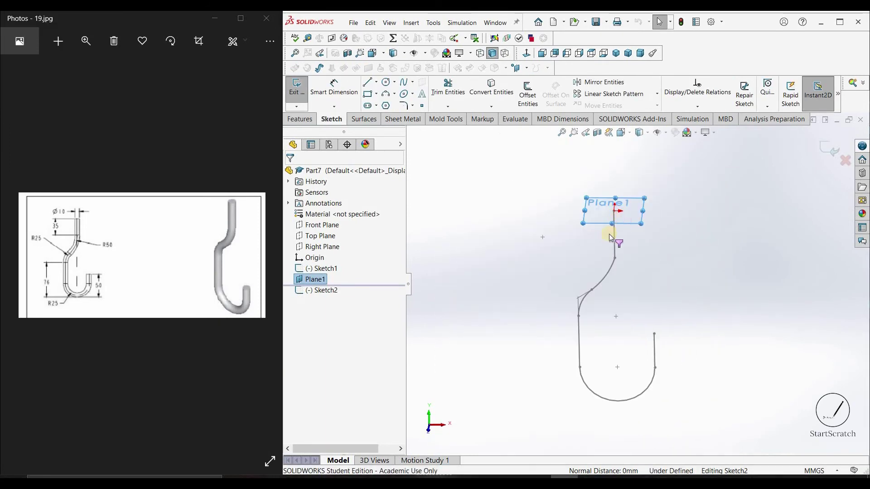
{"action": "key", "text": "ctrl+8"}
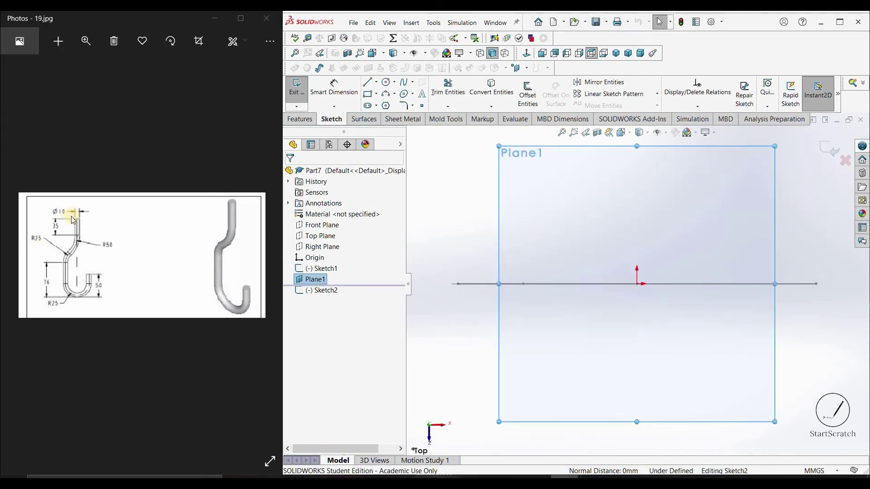
{"action": "left_click", "coordinate": [387, 84]}
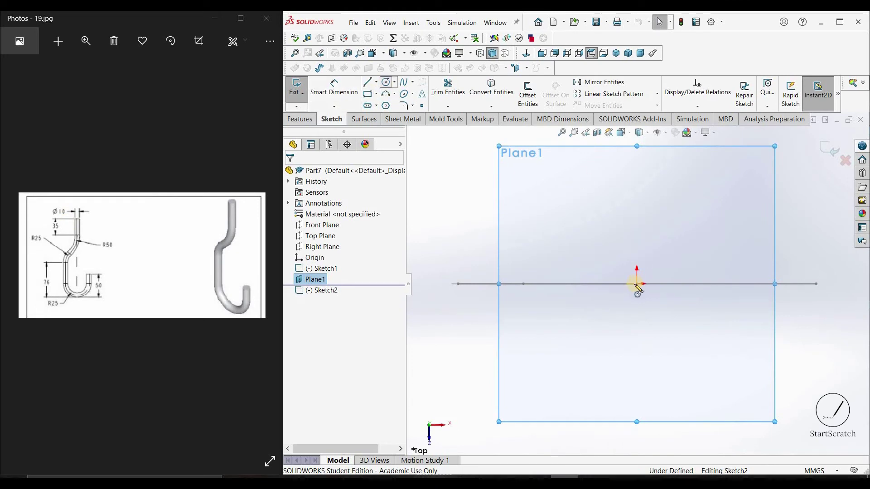
{"action": "mouse_move", "coordinate": [639, 273]}
{"action": "middle_mouse_down"}
{"action": "mouse_move", "coordinate": [640, 285]}
{"action": "mouse_move", "coordinate": [617, 229]}
{"action": "mouse_move", "coordinate": [666, 258]}
{"action": "mouse_move", "coordinate": [674, 275]}
{"action": "middle_mouse_up"}
{"action": "left_click", "coordinate": [674, 274]}
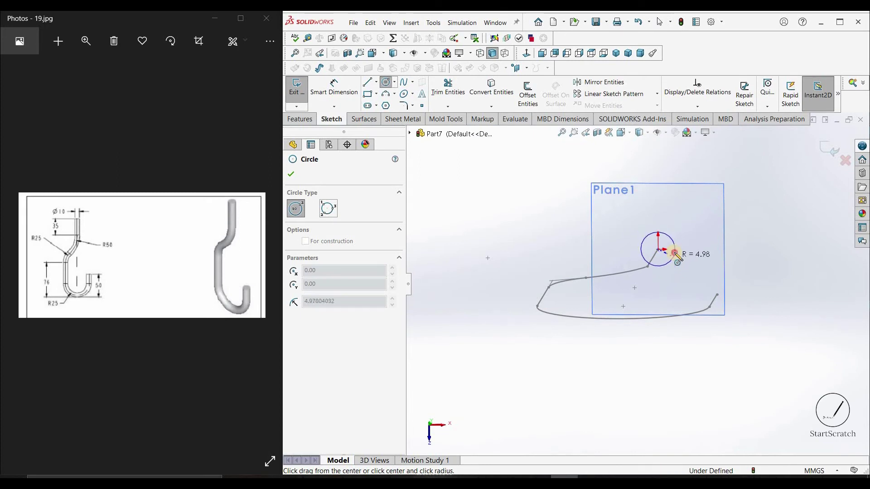
{"action": "left_click", "coordinate": [673, 253]}
- Set the circle's radius to exactly 5 mm and exit the profile sketch
{"action": "double_click", "coordinate": [330, 415]}
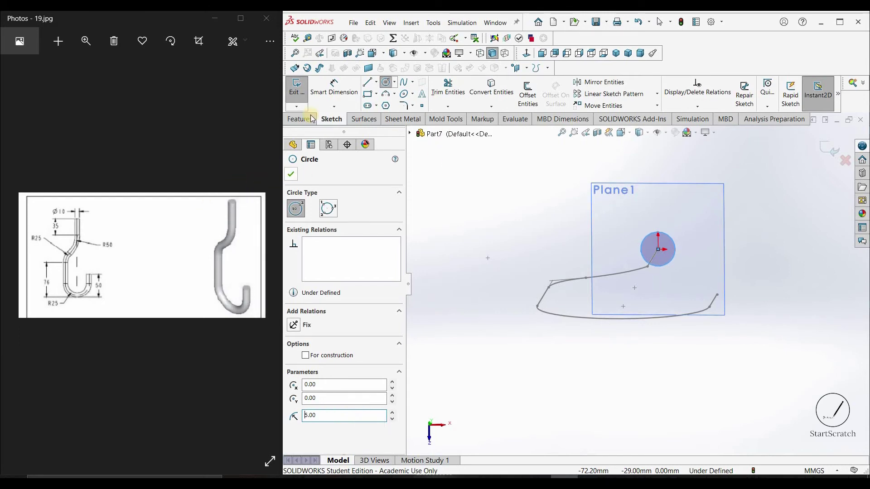
{"action": "left_click", "coordinate": [290, 174]}
{"action": "left_click", "coordinate": [308, 101]}
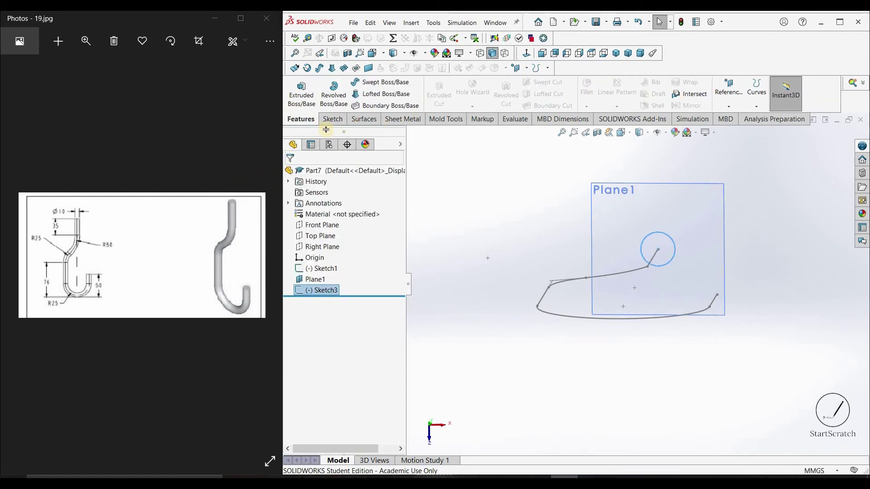
- Create a Swept Boss/Base using the circle sketch as the profile and the hook centreline sketch as the path
{"action": "left_click", "coordinate": [373, 86]}
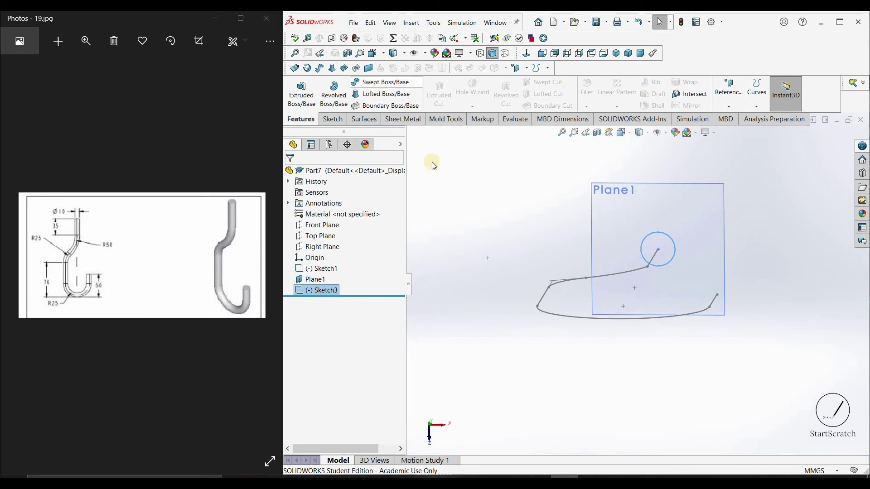
{"action": "middle_click_drag", "start_coordinate": [513, 164], "coordinate": [464, 262]}
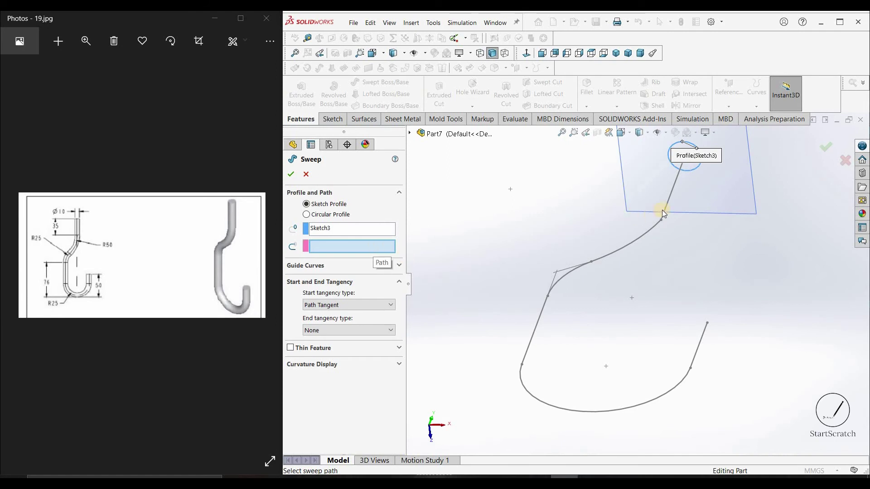
{"action": "left_click", "coordinate": [639, 236]}
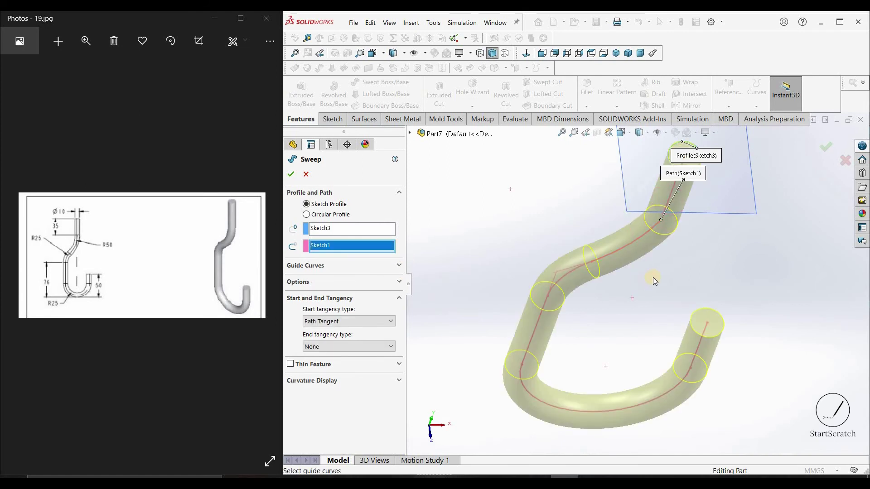
{"action": "mouse_move", "coordinate": [653, 277]}
{"action": "middle_mouse_down"}
{"action": "mouse_move", "coordinate": [650, 211]}
{"action": "mouse_move", "coordinate": [685, 196]}
{"action": "mouse_move", "coordinate": [707, 199]}
{"action": "mouse_move", "coordinate": [630, 184]}
{"action": "mouse_move", "coordinate": [596, 190]}
{"action": "mouse_move", "coordinate": [607, 210]}
{"action": "mouse_move", "coordinate": [588, 206]}
{"action": "middle_mouse_up"}
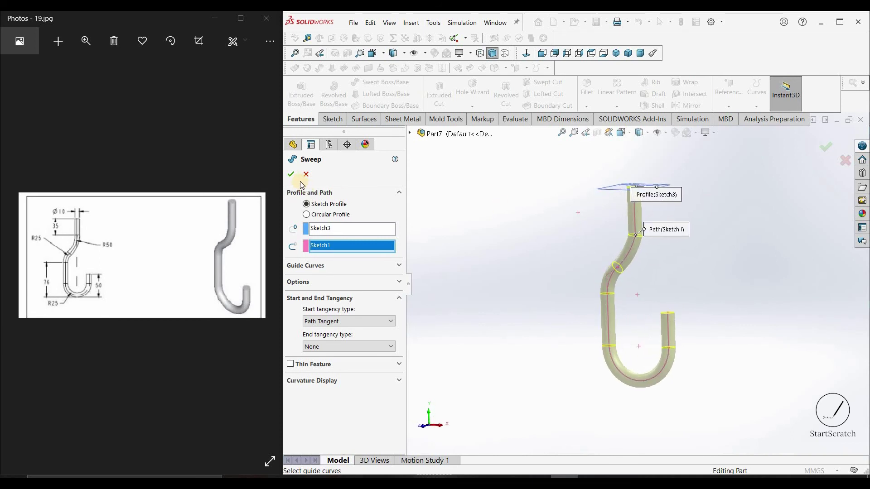
{"action": "key", "text": "Return"}
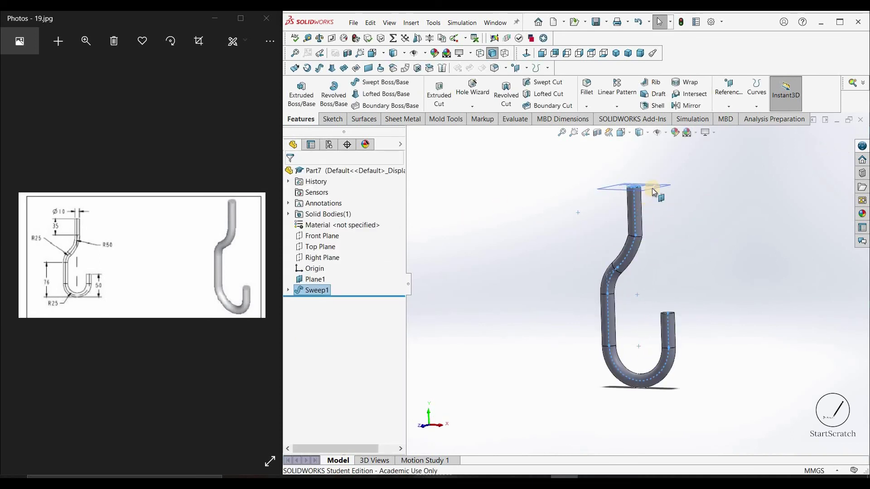
- Hide the reference plane at the upper end of the hook
{"action": "right_click", "coordinate": [668, 187]}
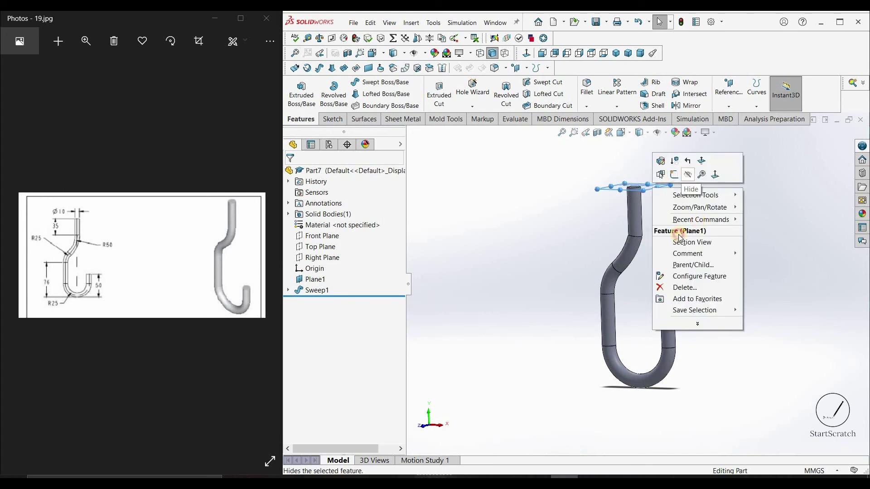
{"action": "left_click", "coordinate": [675, 176]}
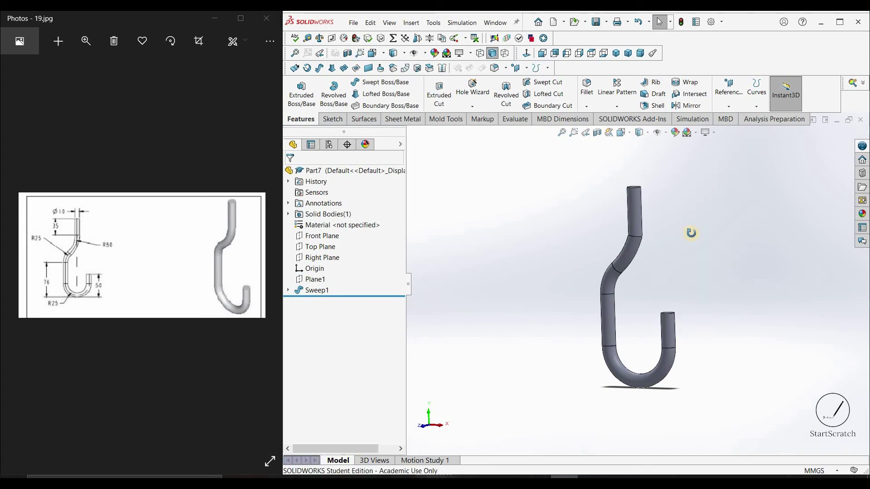
{"action": "middle_click_drag", "start_coordinate": [697, 235], "coordinate": [690, 254]}
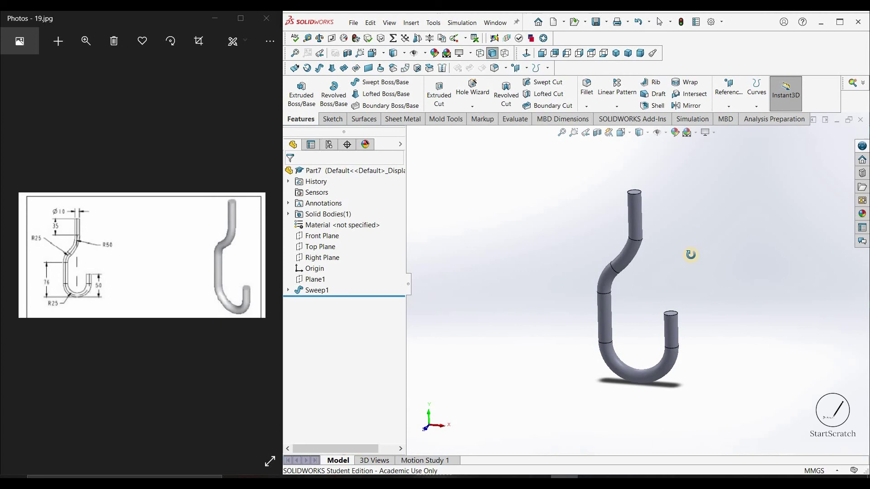